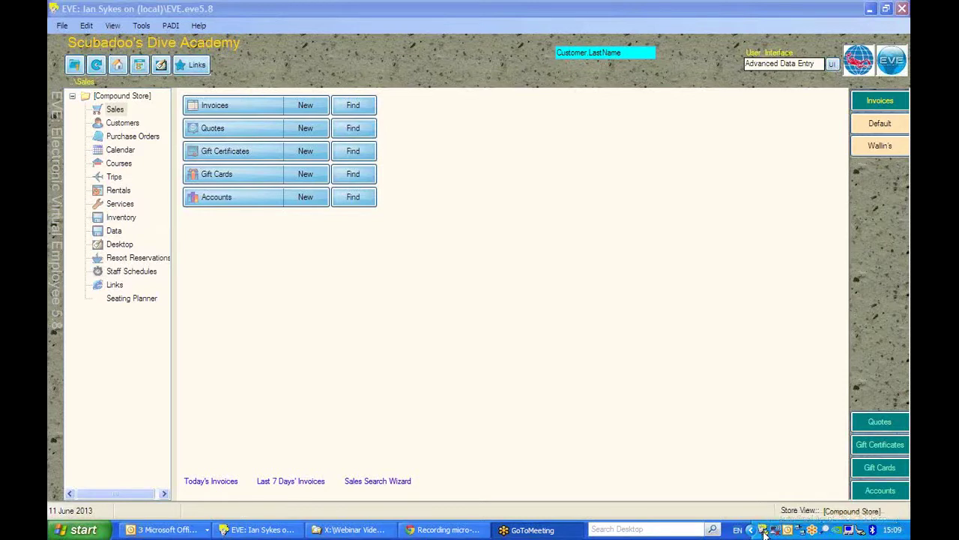
Step: Open EVE Agent and copy the complete SQL statement from the Happy New Year email job, closing the job without changes
double_click(763, 529)
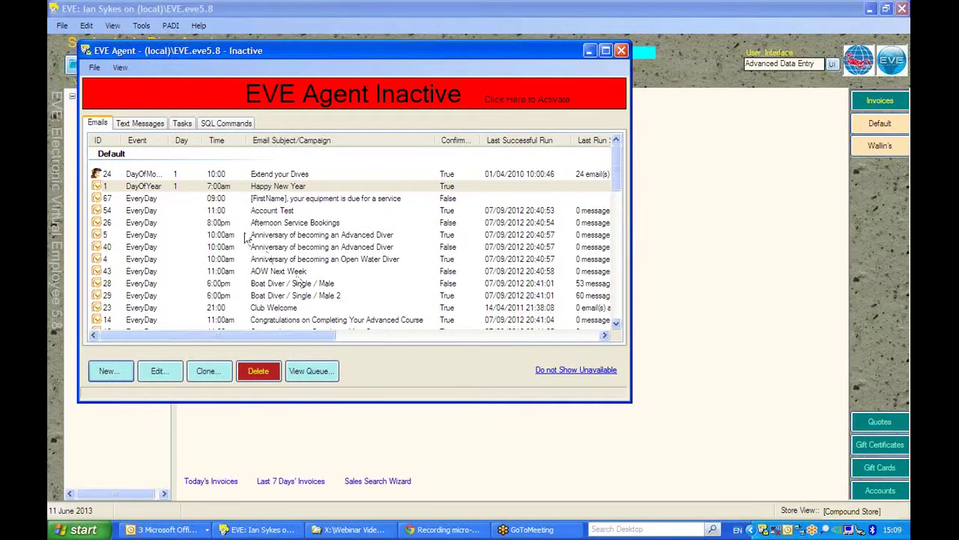
left_click(285, 187)
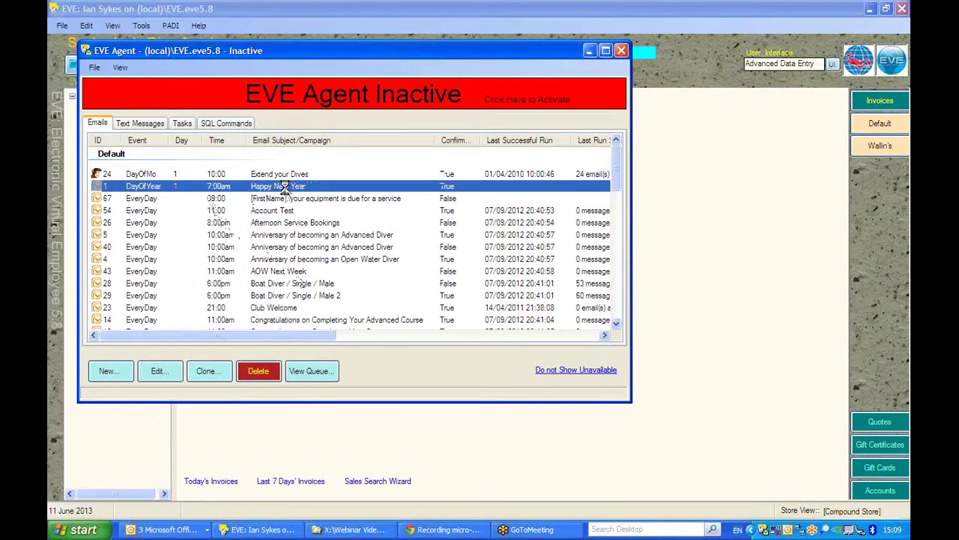
double_click(285, 187)
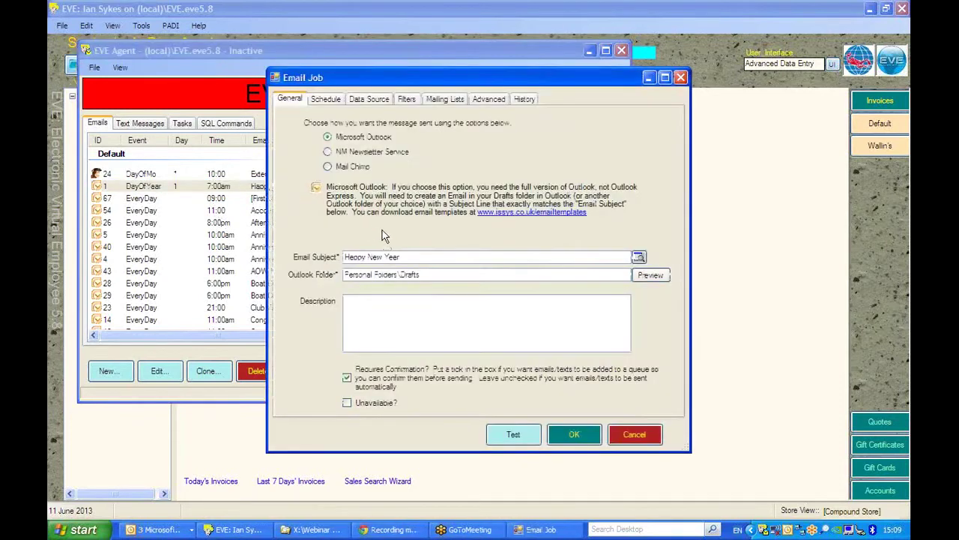
left_click(489, 99)
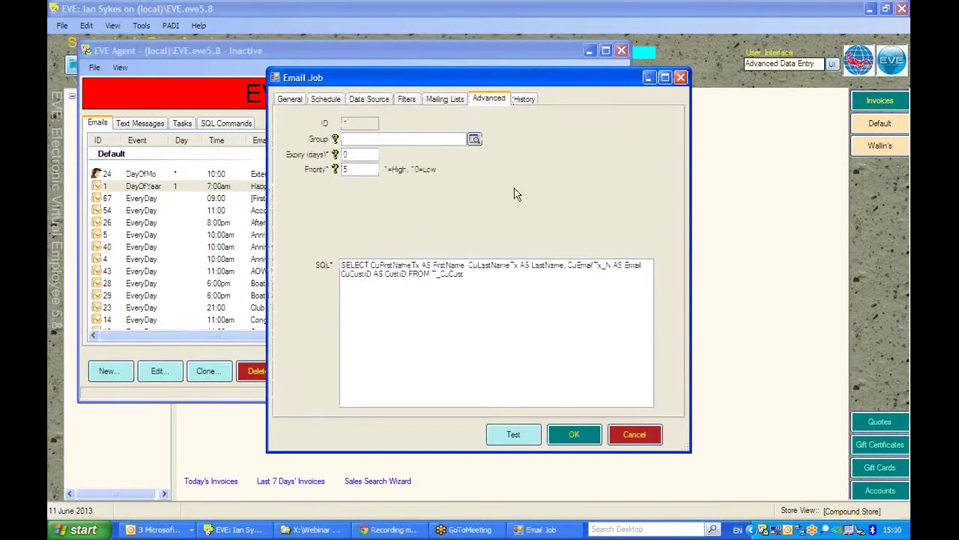
left_click_drag(470, 277, 341, 265)
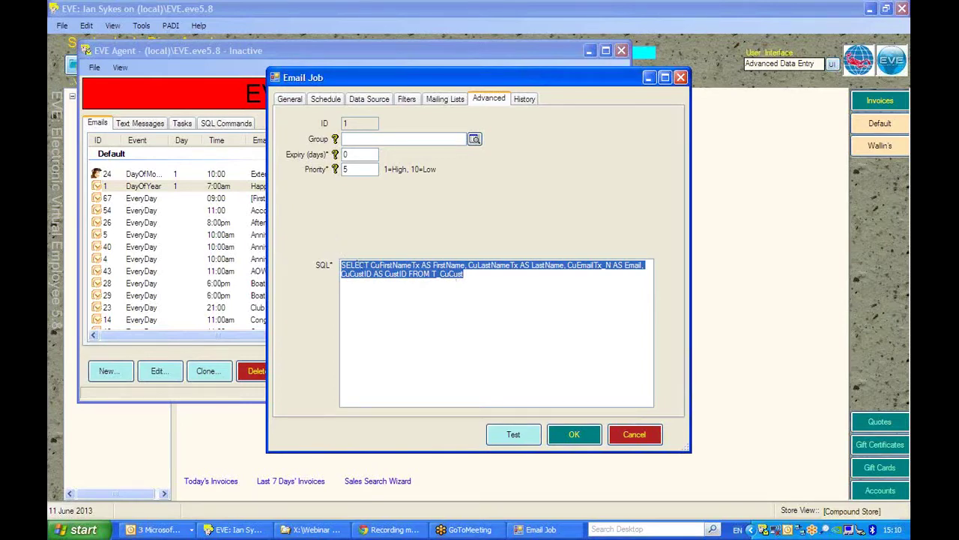
right_click(401, 276)
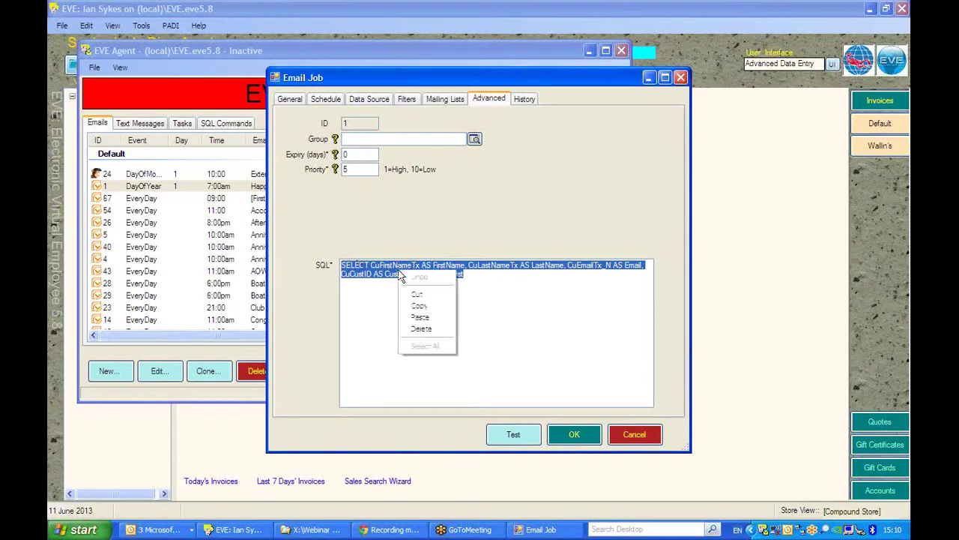
left_click(418, 306)
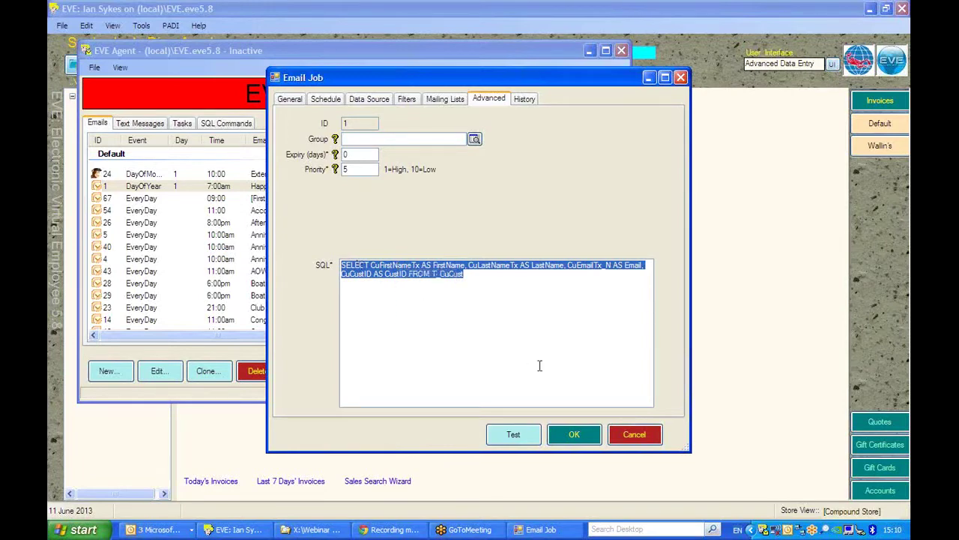
left_click(635, 434)
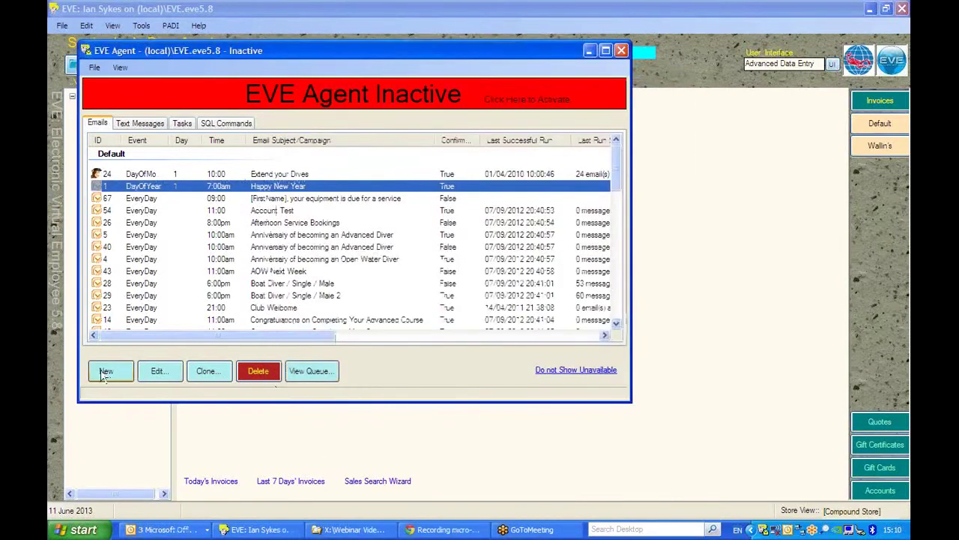
Step: Create a new email job based on the ABCD Diving Newsletter June 2013 message in the Drafts\Agent Test Outlook folder
left_click(106, 371)
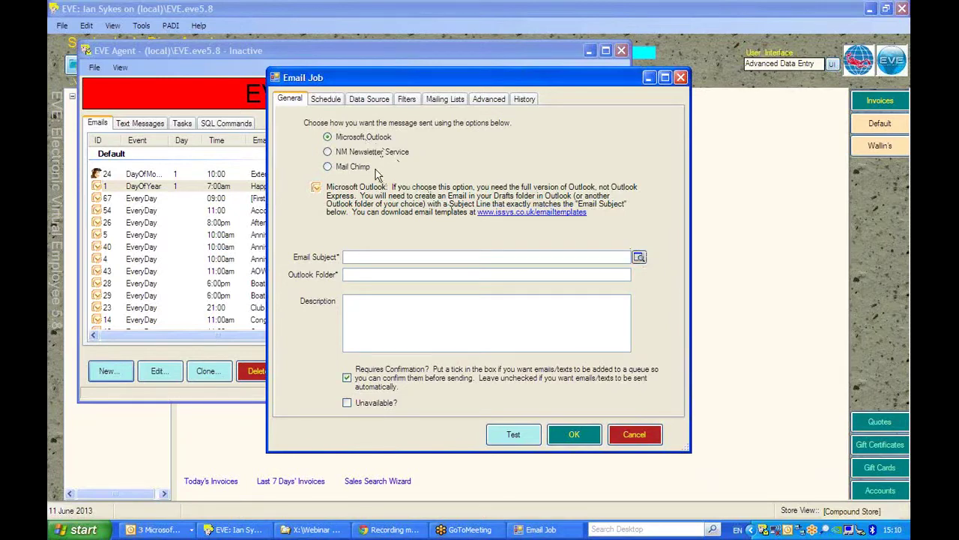
left_click(639, 258)
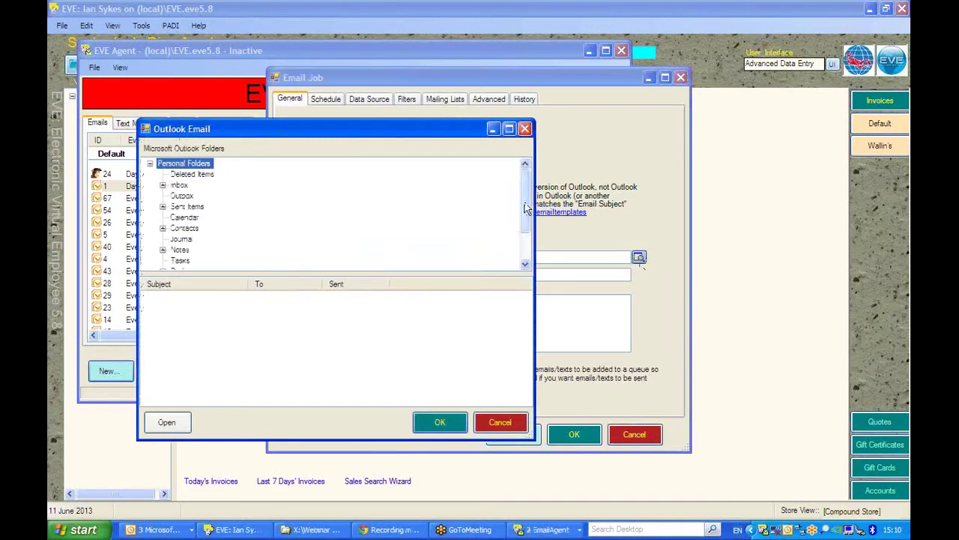
left_click_drag(525, 204, 523, 241)
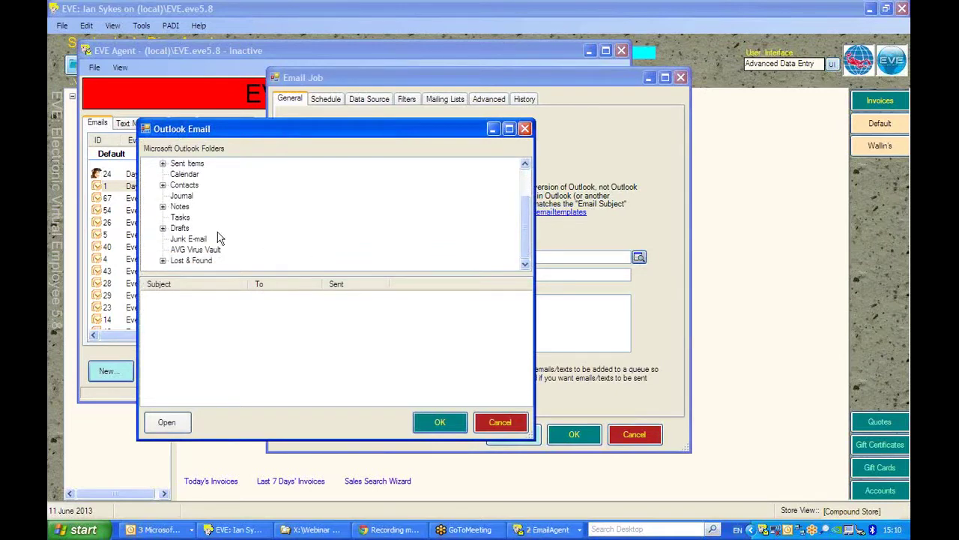
left_click(163, 227)
left_click(204, 261)
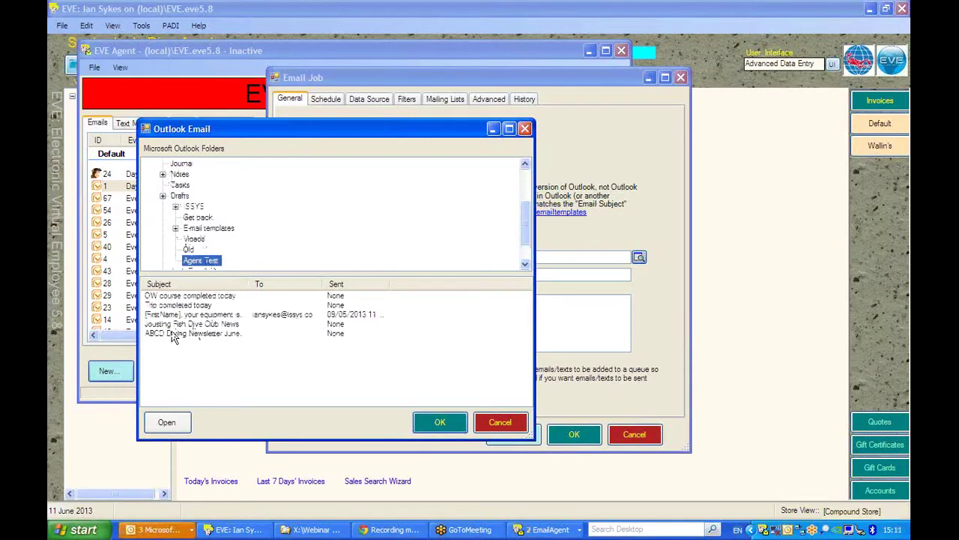
left_click(173, 335)
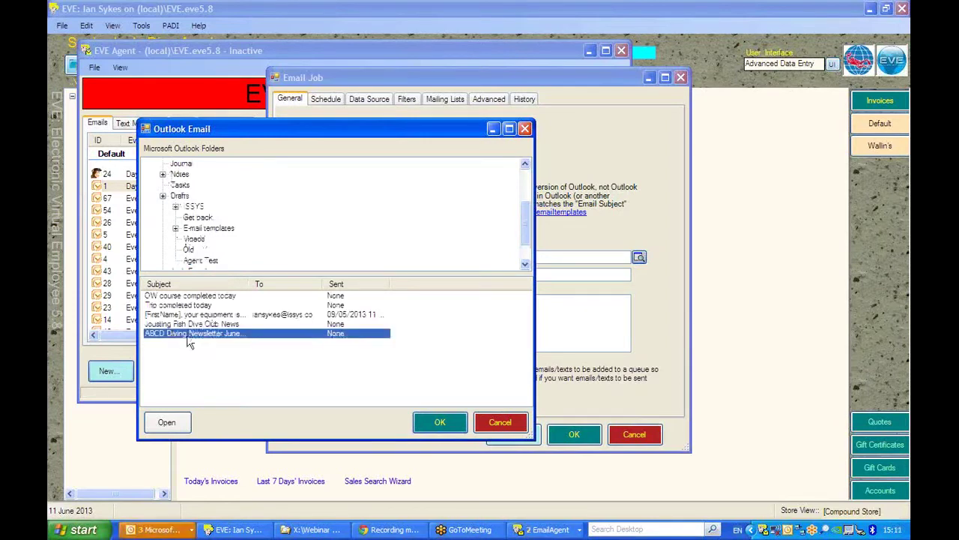
left_click(439, 422)
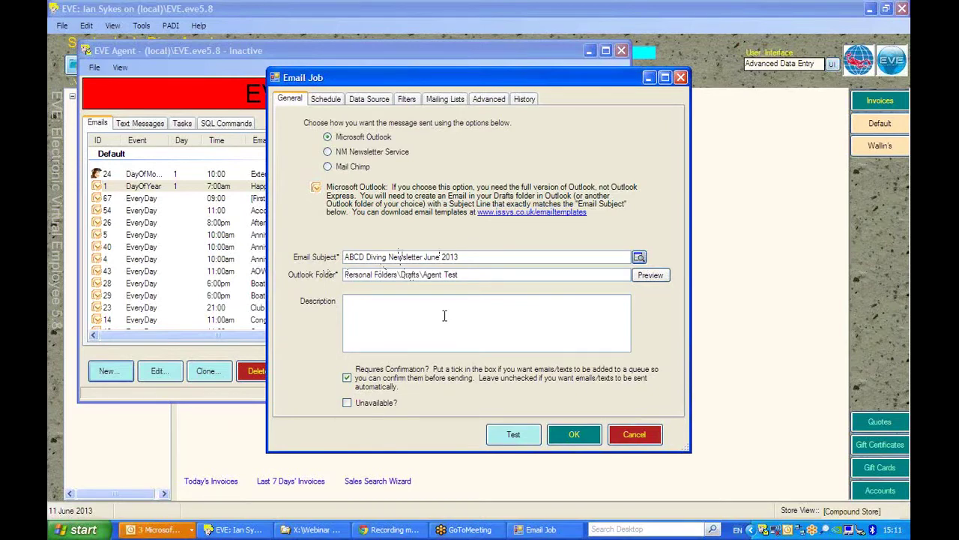
Step: Turn off Requires Confirmation for the email job and enter the description "Monthly Newsletter"
left_click(347, 377)
left_click(373, 309)
type("Monthly Newsletter")
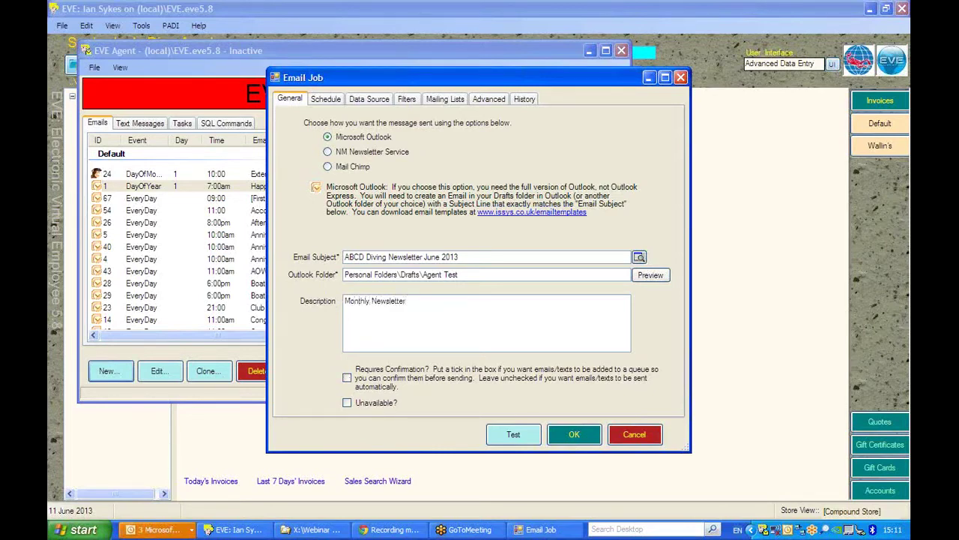
Step: Schedule the email job for a particular day of each month, with day of month 1
left_click(327, 97)
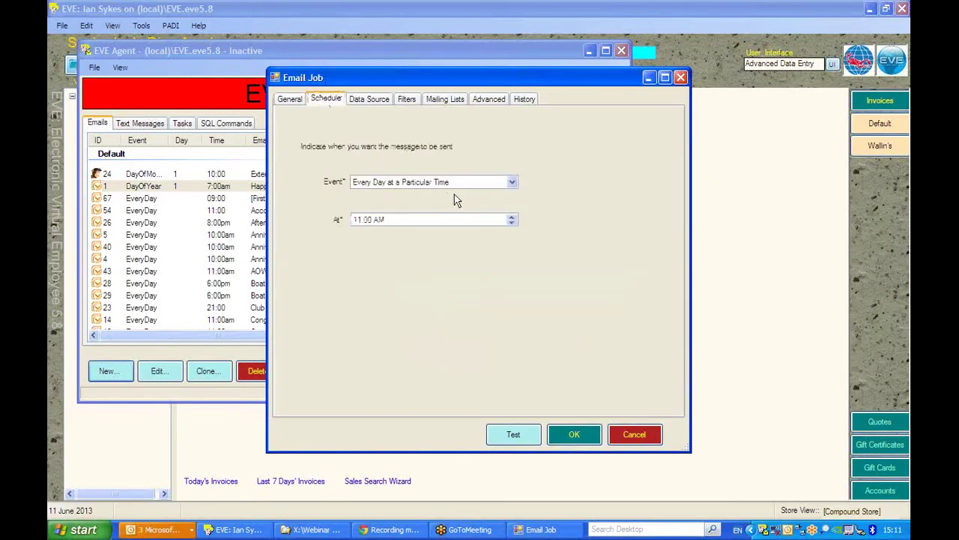
left_click(513, 184)
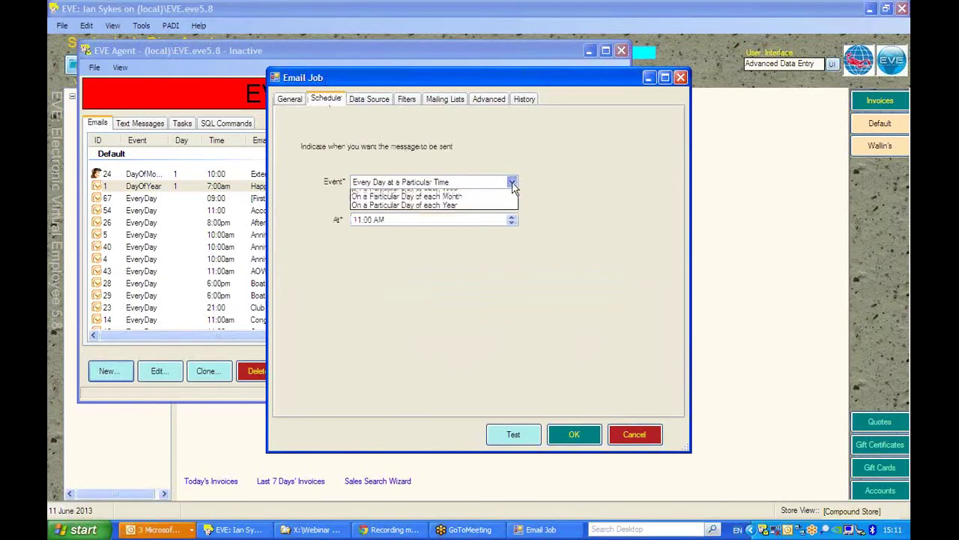
left_click(411, 212)
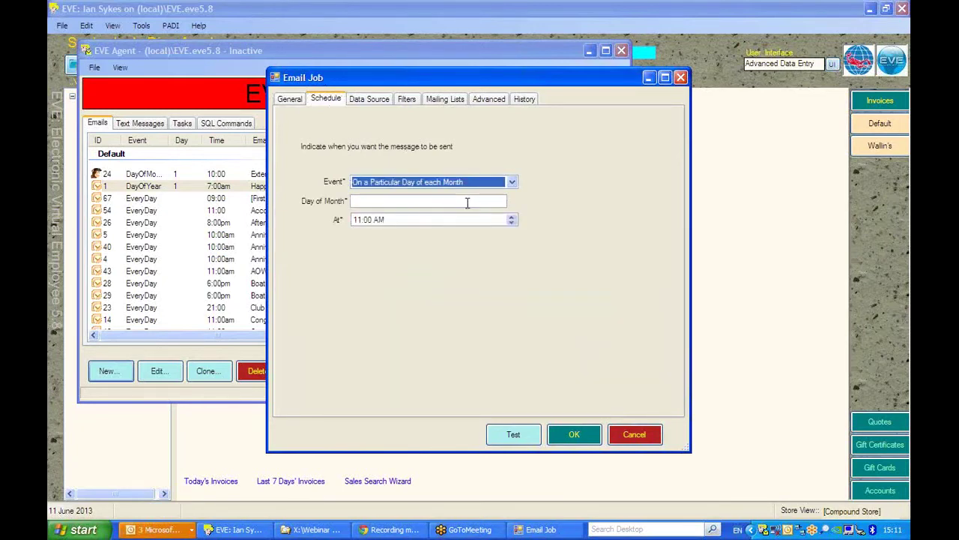
left_click(466, 201)
type("1")
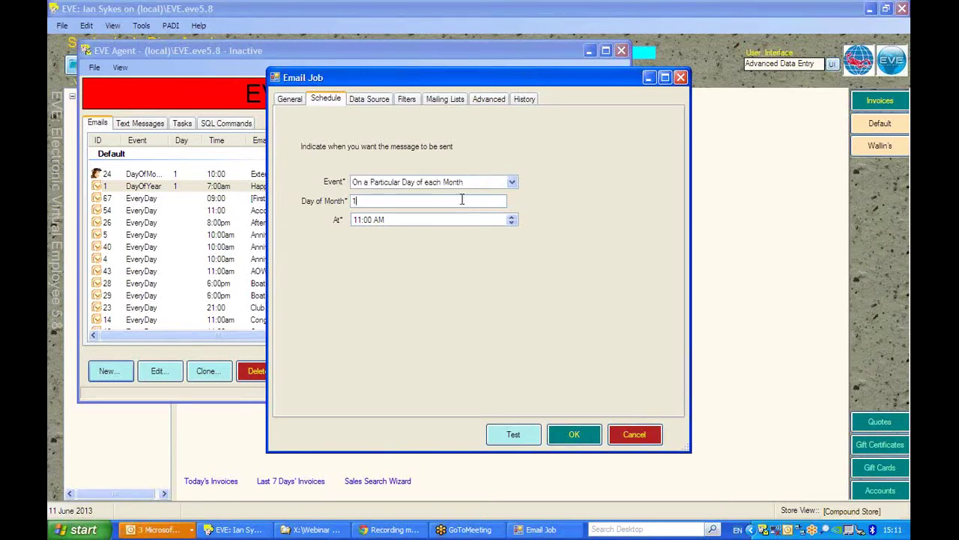
Step: Set the job's data source type to Advanced (I'll define my own SQL on the Advanced tab)
left_click(372, 102)
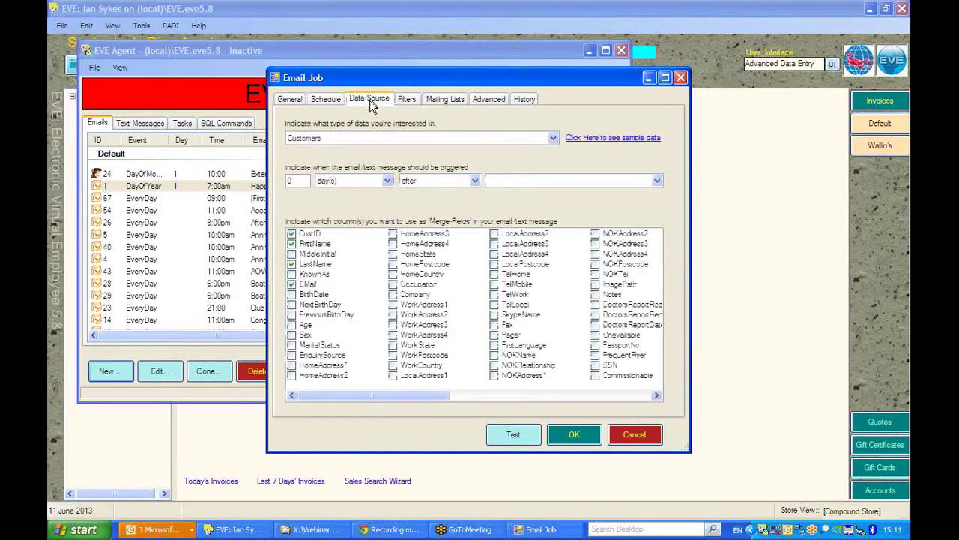
left_click(553, 138)
left_click(383, 256)
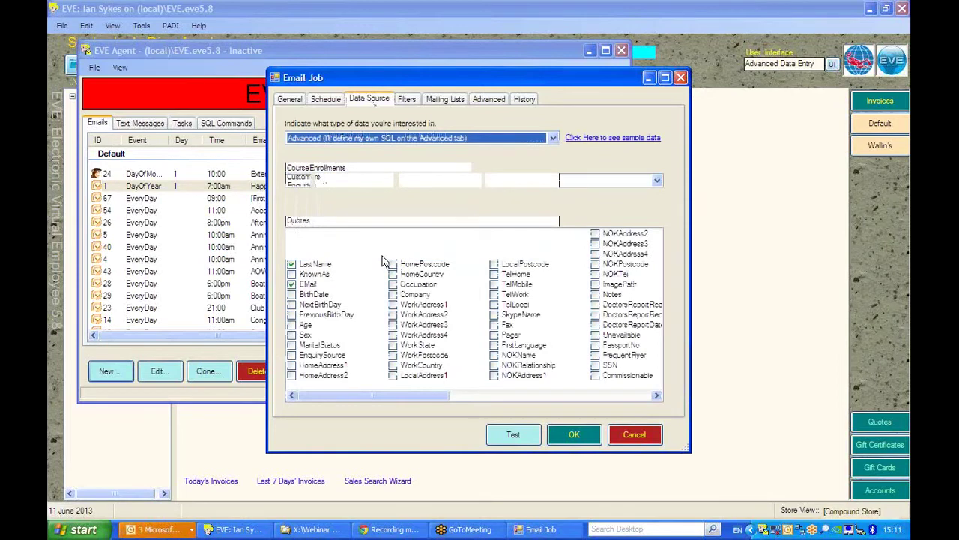
left_click(554, 138)
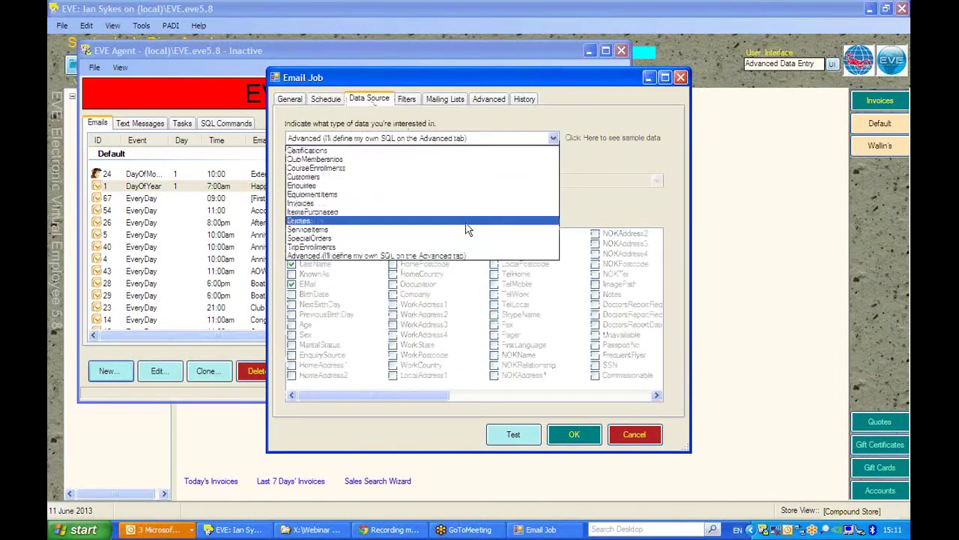
left_click(435, 256)
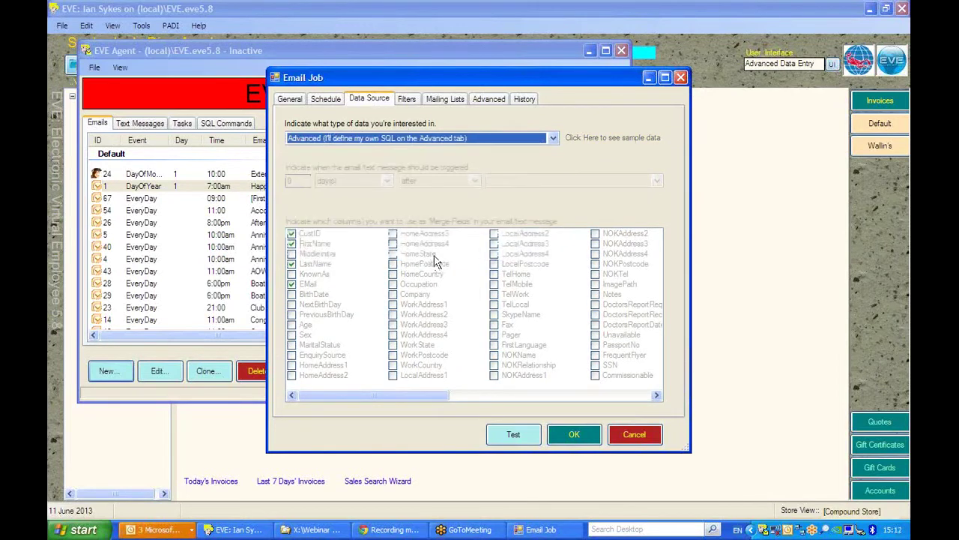
Step: Paste the copied customer SELECT statement as the new email job's SQL
left_click(480, 100)
left_click(370, 276)
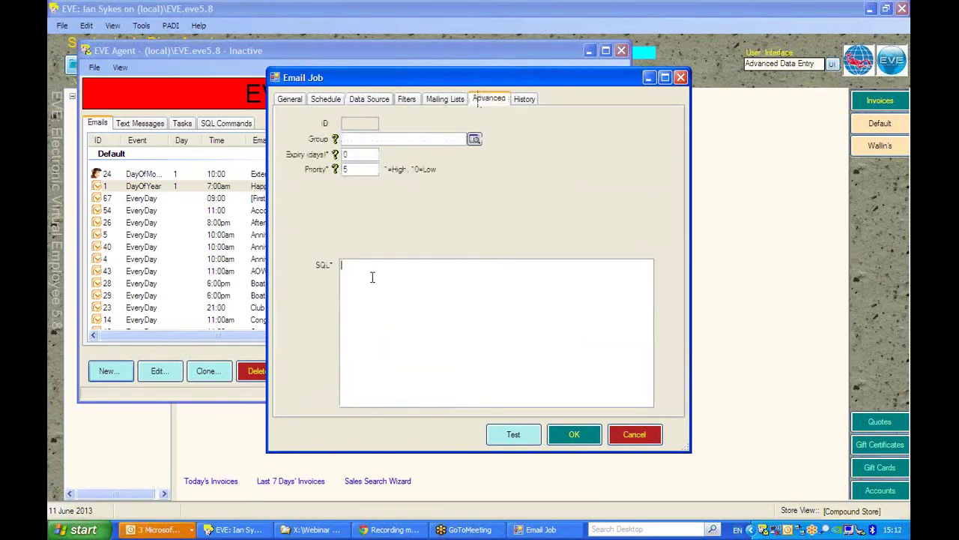
key("ctrl+v")
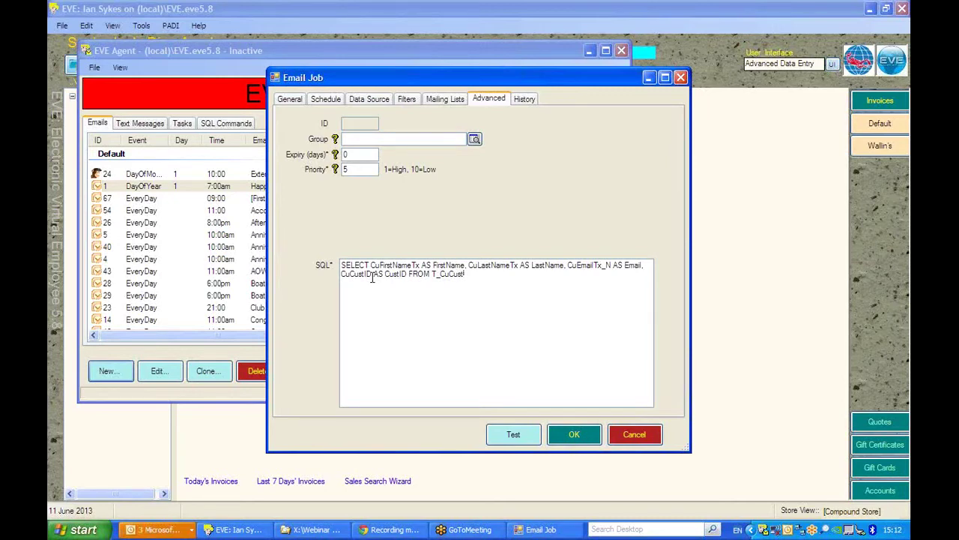
left_click(373, 274)
Step: Limit the email job's recipients to customers on the Club Newsletter mailing list
left_click(444, 99)
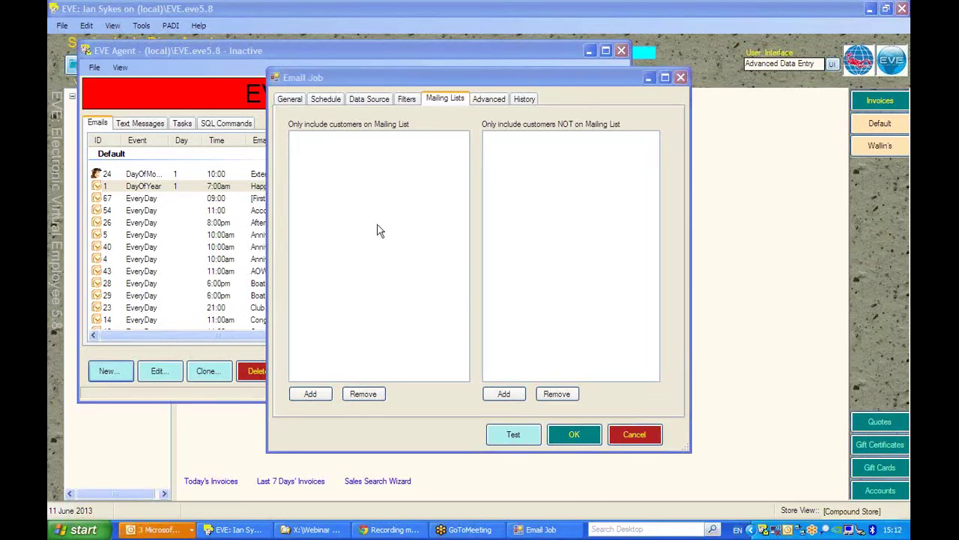
left_click(310, 392)
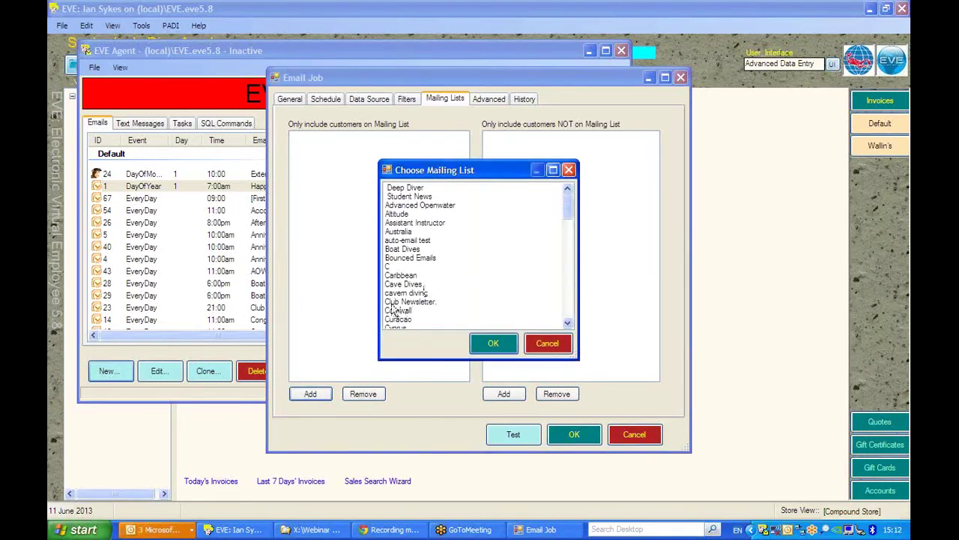
left_click(394, 303)
double_click(393, 302)
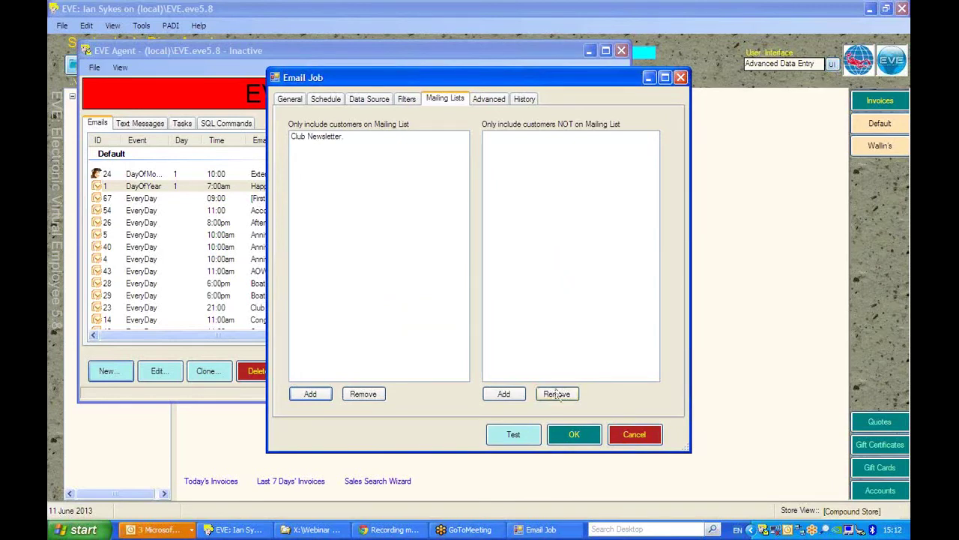
Step: Exclude customers on the Unsubscribers mailing list from the email job
left_click(505, 394)
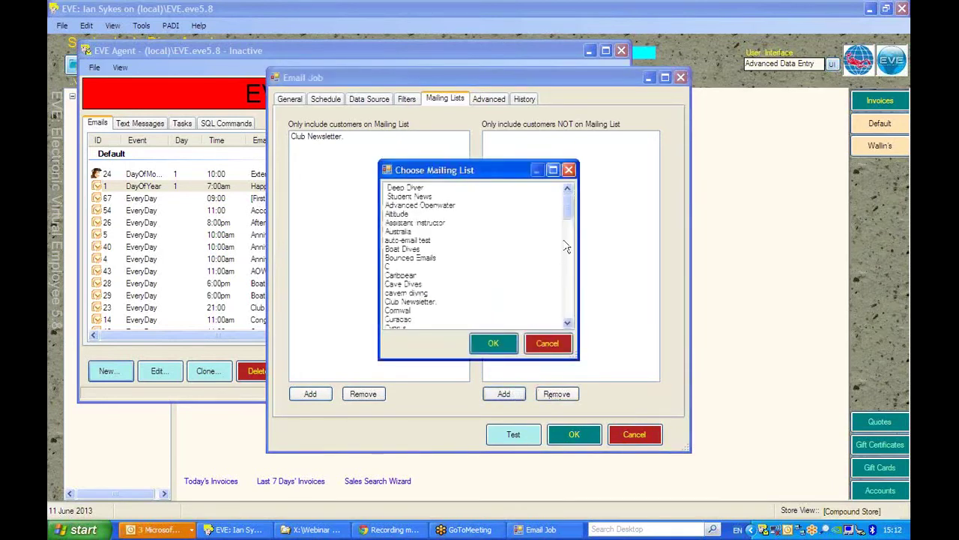
left_click_drag(568, 204, 568, 304)
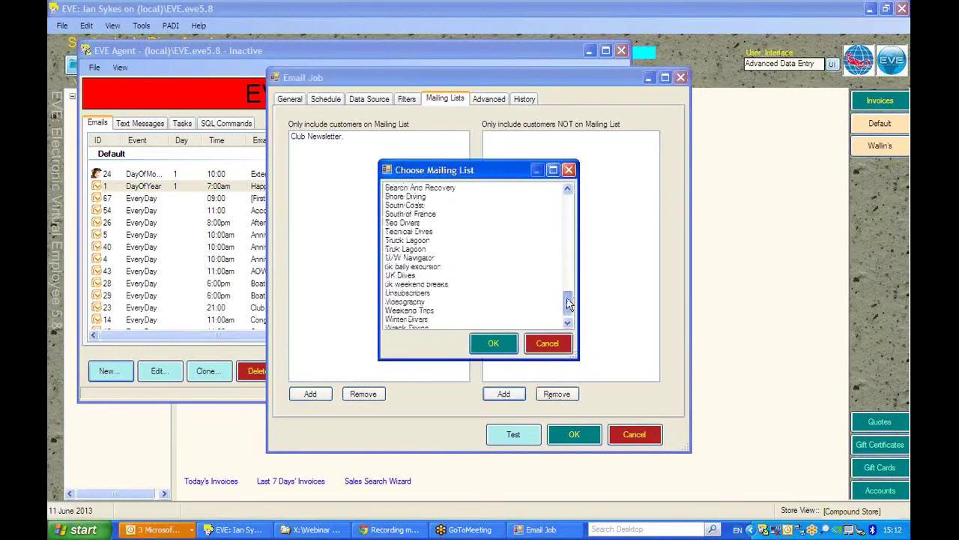
double_click(396, 294)
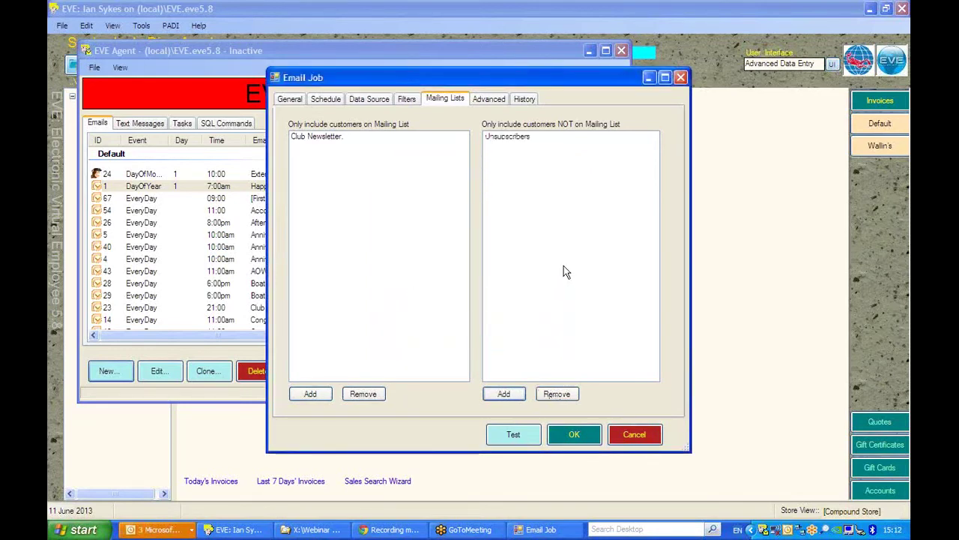
Step: Review the new email job's general settings, schedule, data source and SQL statement
left_click(291, 100)
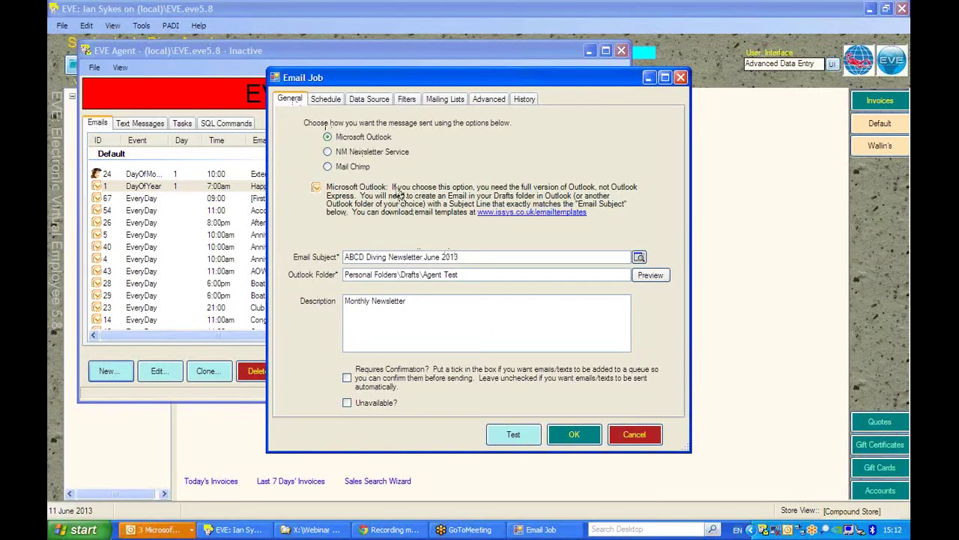
left_click(327, 101)
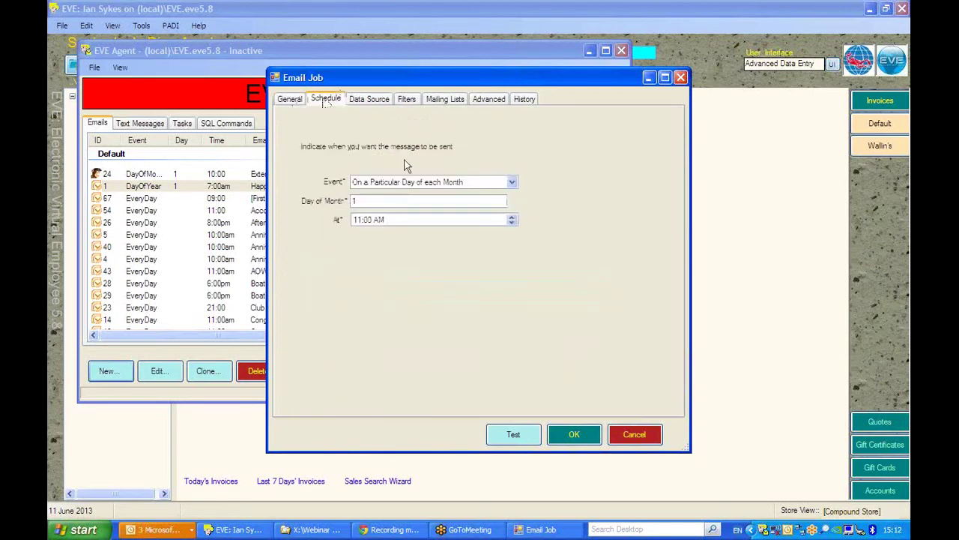
left_click(360, 104)
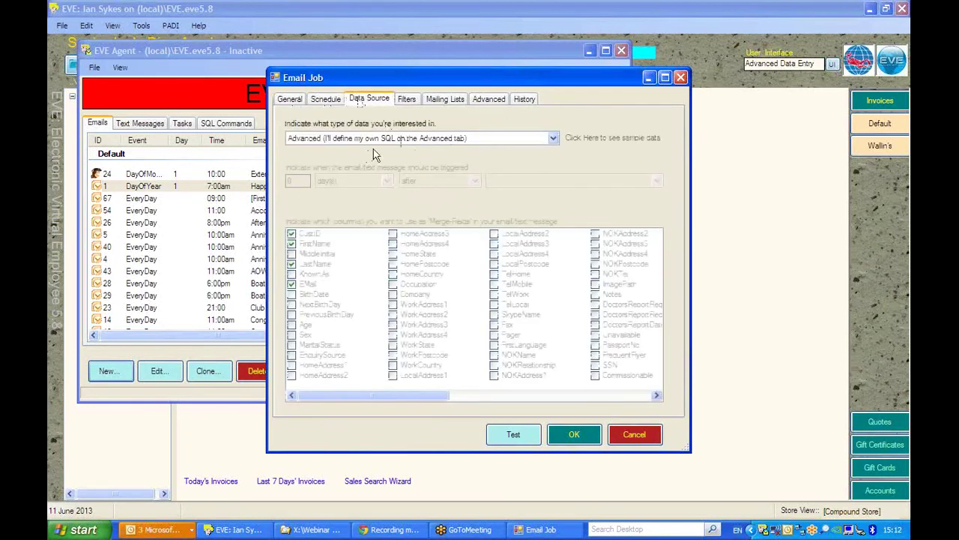
left_click(490, 99)
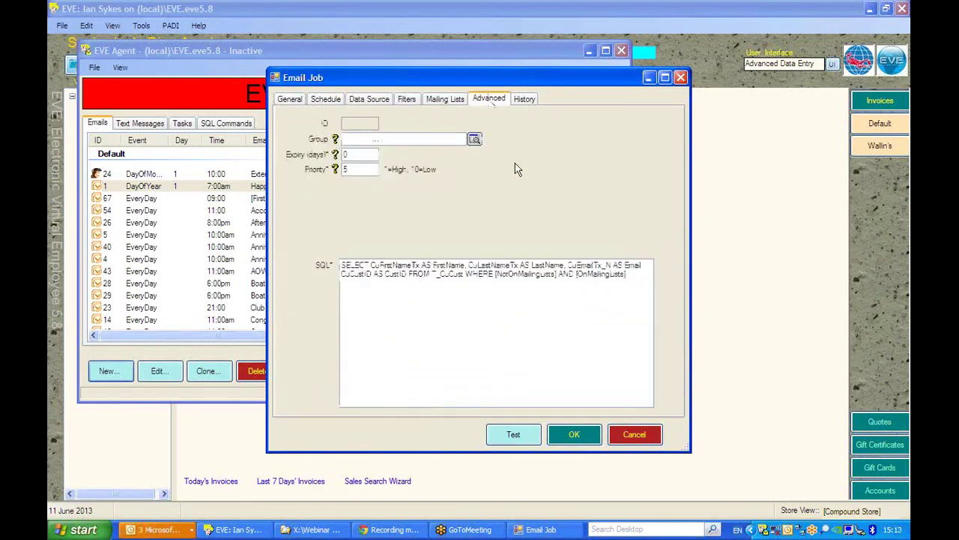
Step: Check the email job's included and excluded mailing lists, Club Newsletter and Unsubscribers
left_click(445, 100)
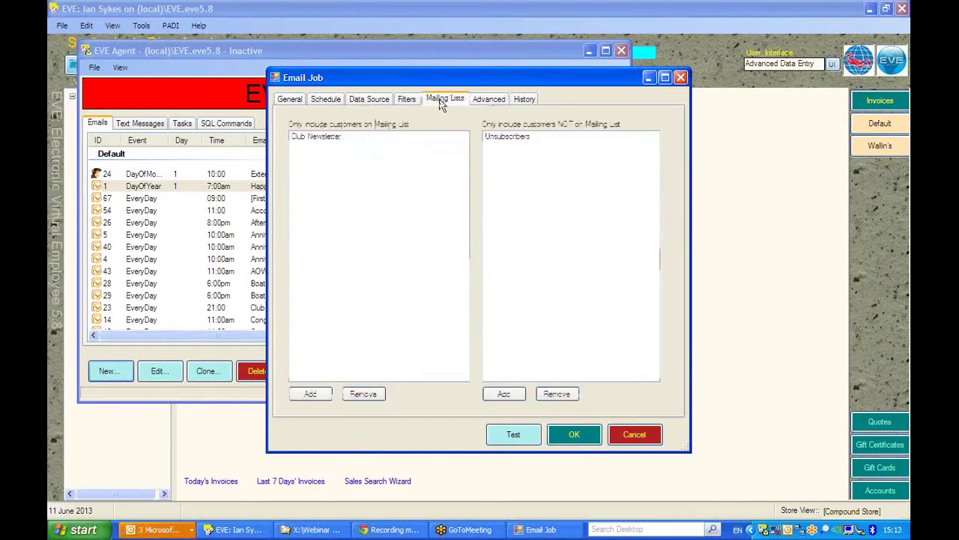
left_click(548, 138)
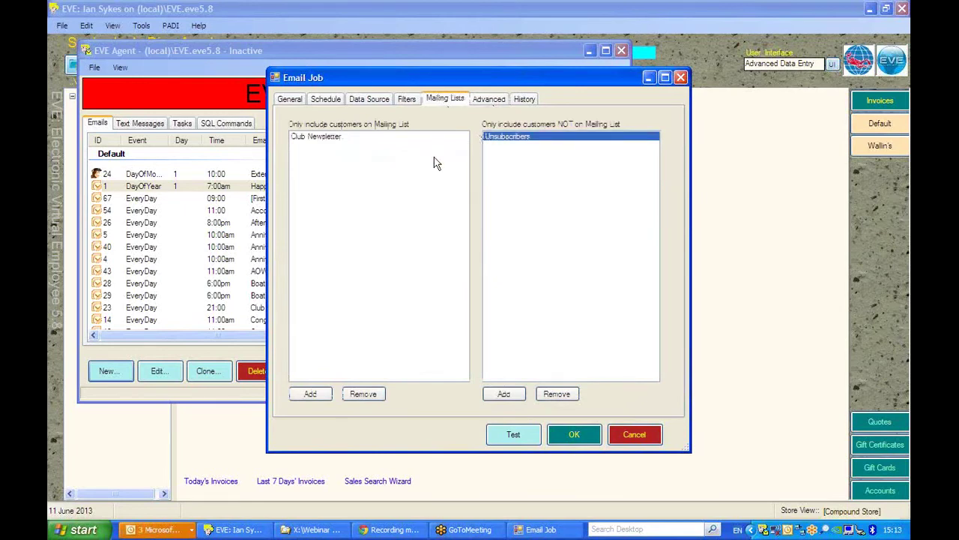
left_click(361, 143)
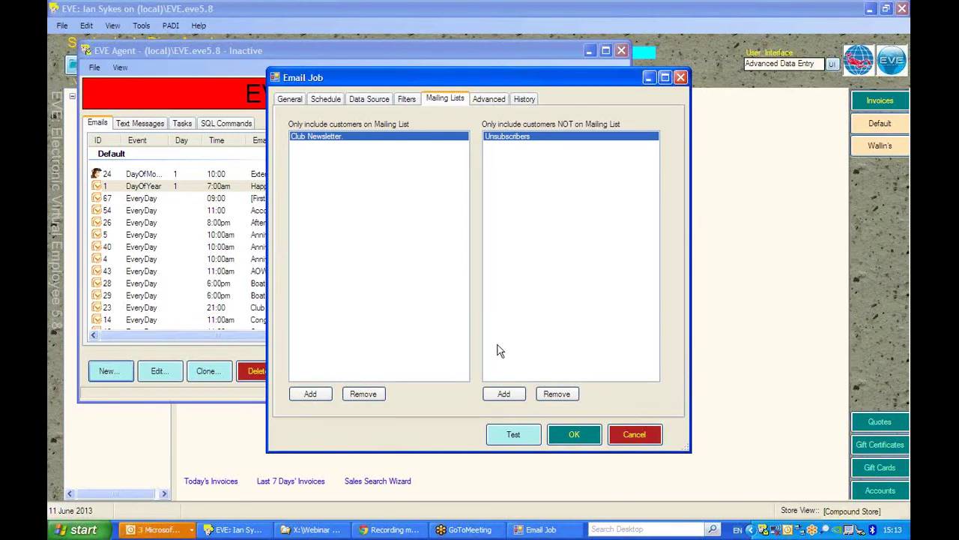
Step: Test the email job and look through the recipients, subject lines and merge fields in the generated email queue
left_click(513, 434)
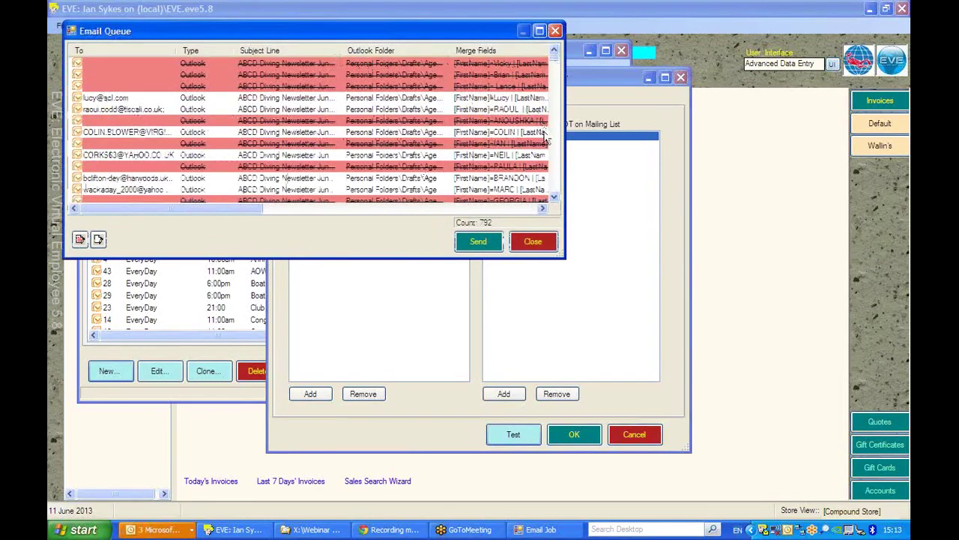
scroll(557, 175, "down", 10)
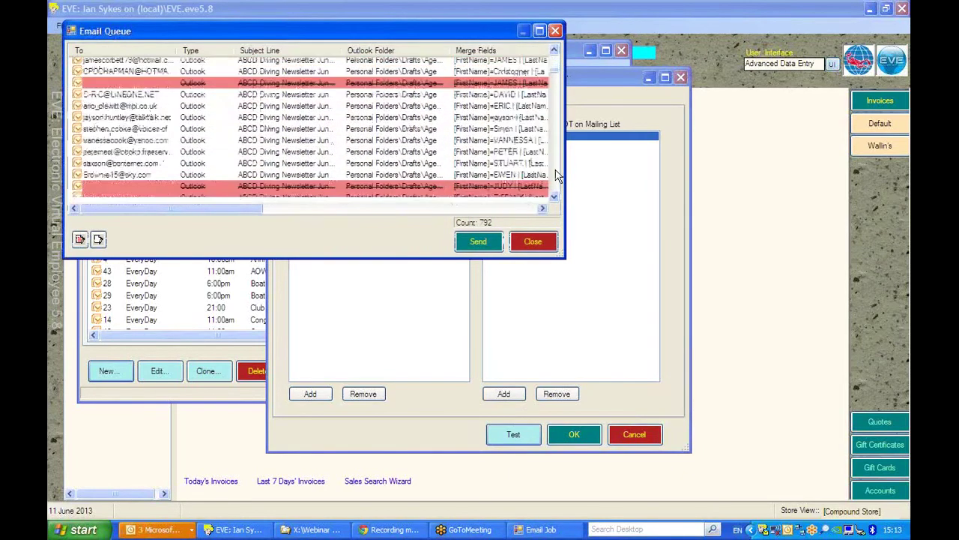
scroll(557, 175, "down", 5)
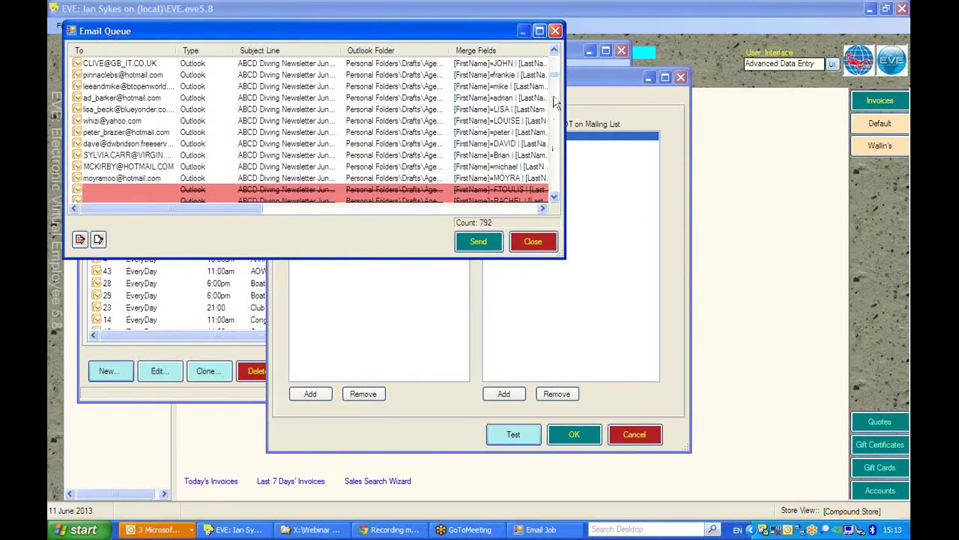
left_click(554, 51)
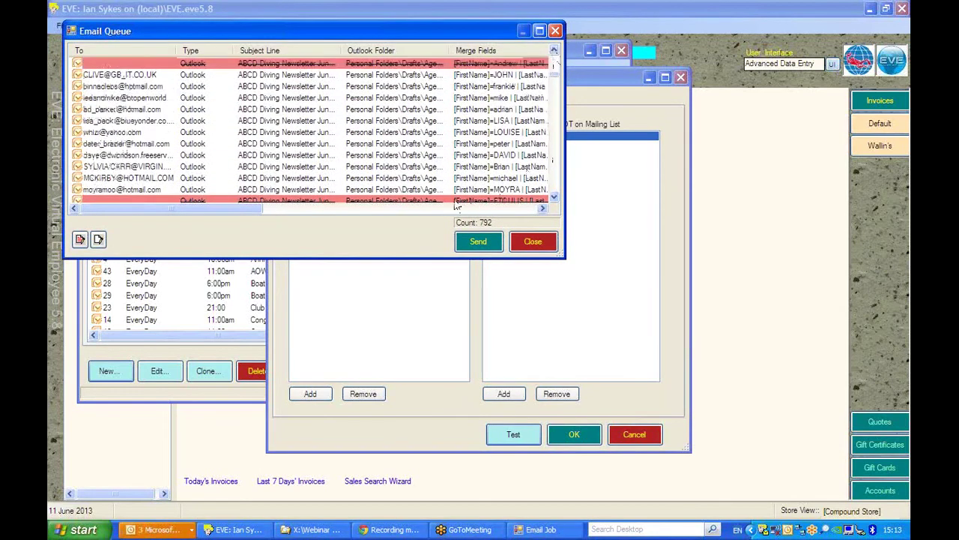